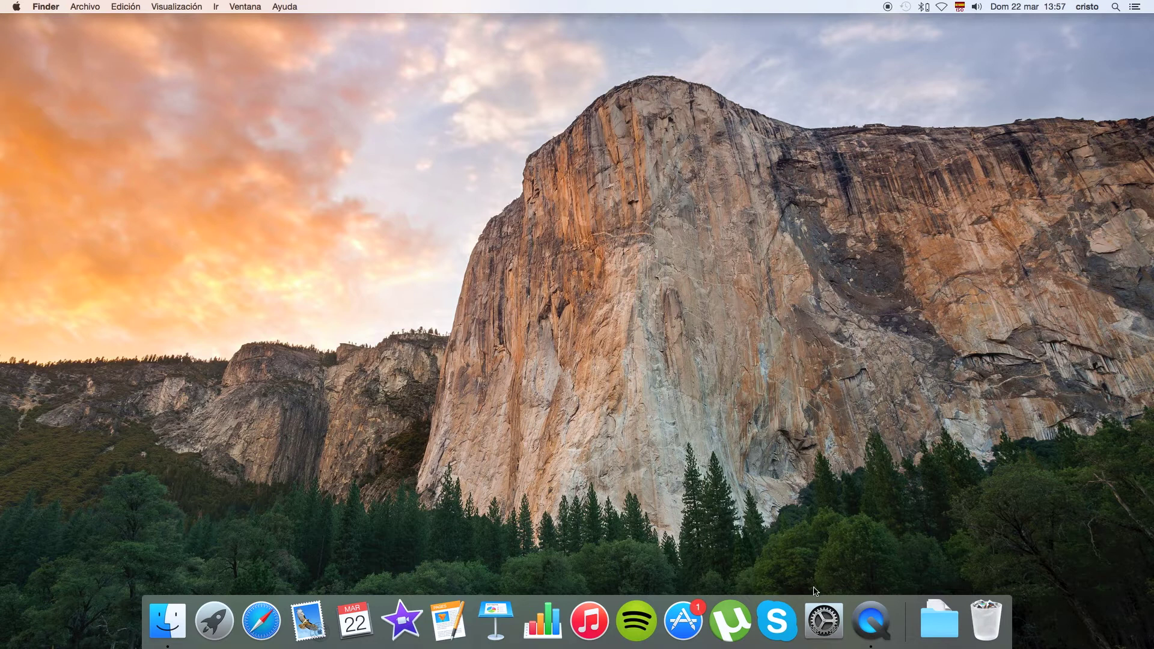
Launch System Preferences from the Dock.
{"action": "left_click", "coordinate": [821, 628]}
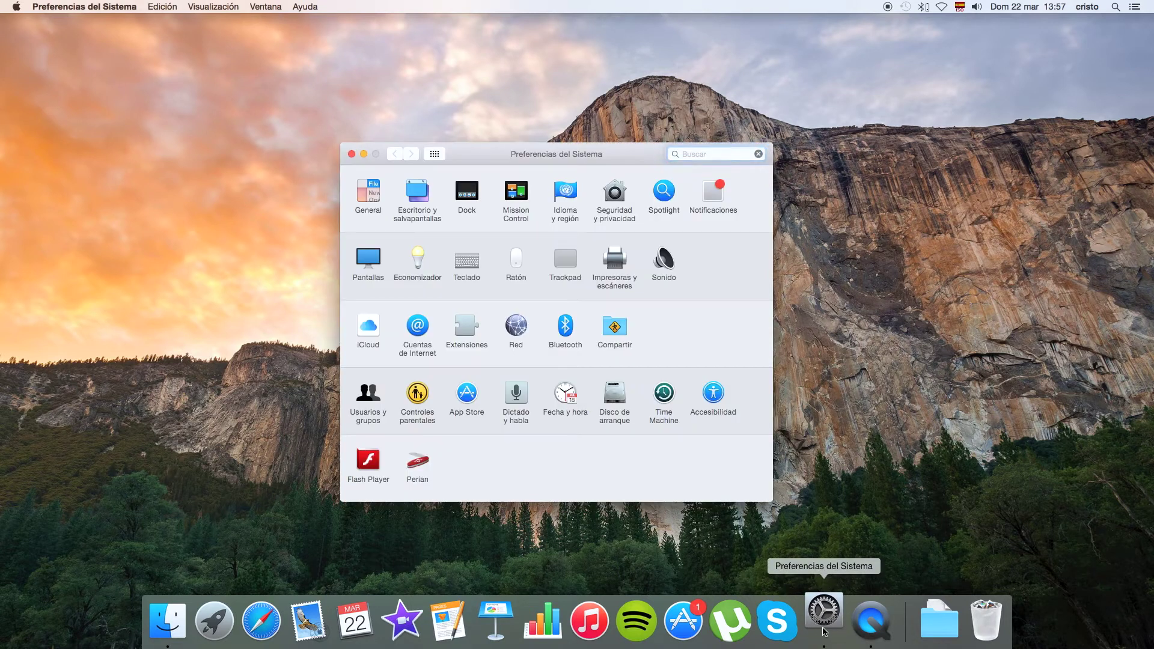
Open the Usuarios y grupos preference pane.
{"action": "left_click", "coordinate": [369, 397]}
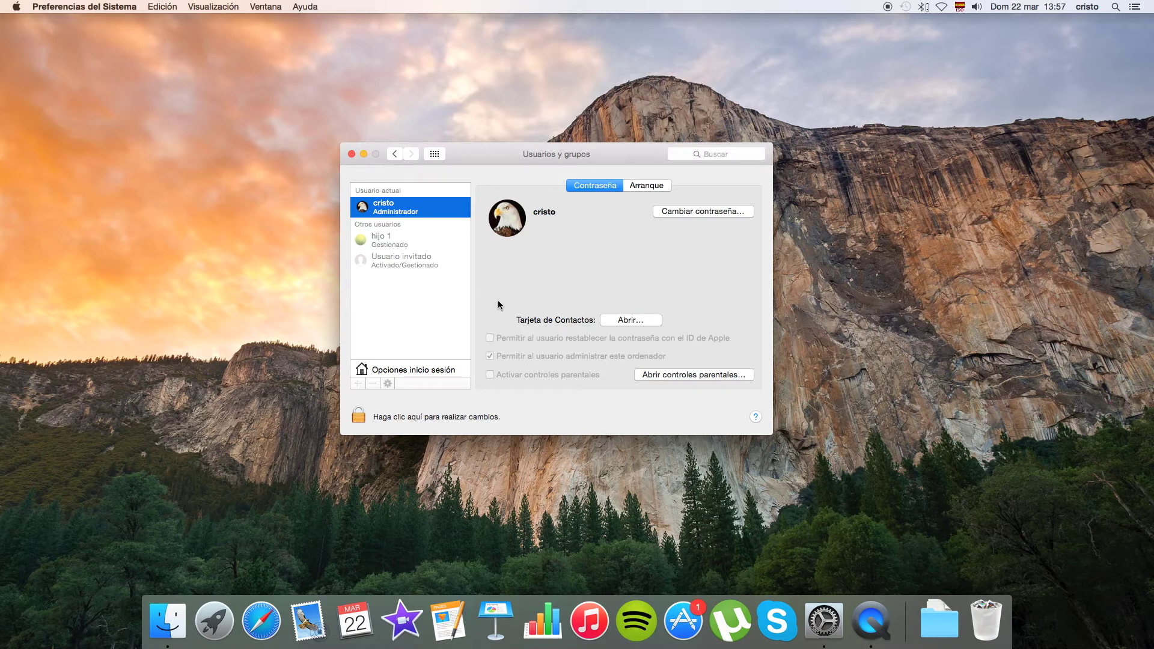
Unlock Users & Groups with the admin password and select the hijo 1 account.
{"action": "left_click", "coordinate": [358, 413]}
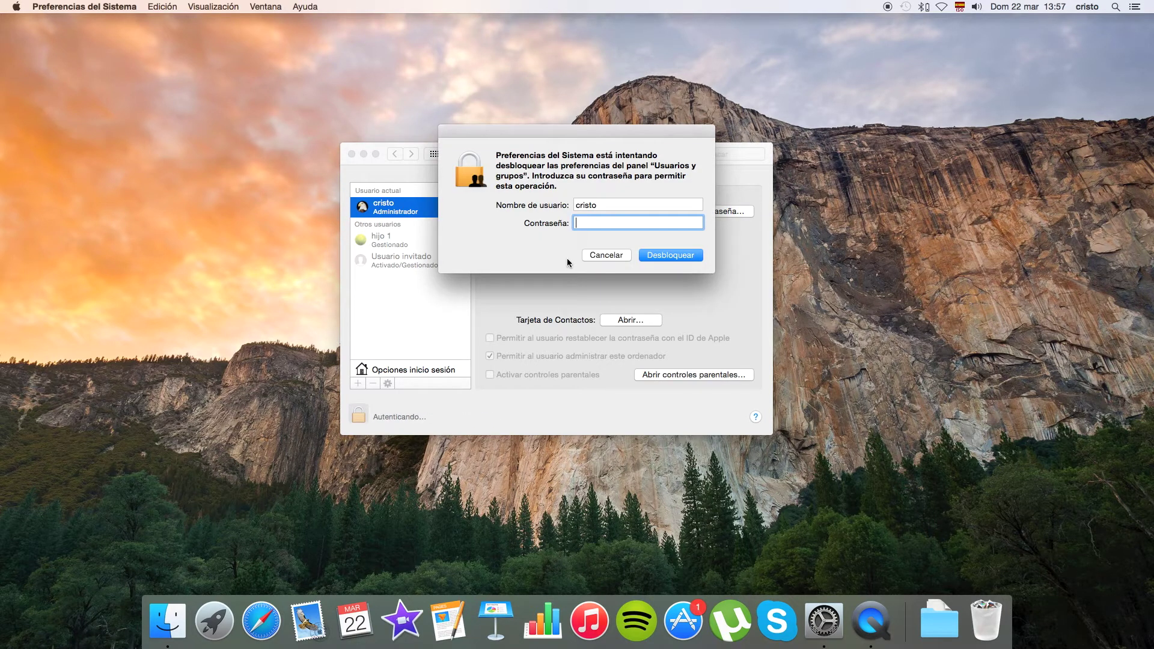
{"action": "type", "text": "*****"}
{"action": "key", "text": "Return"}
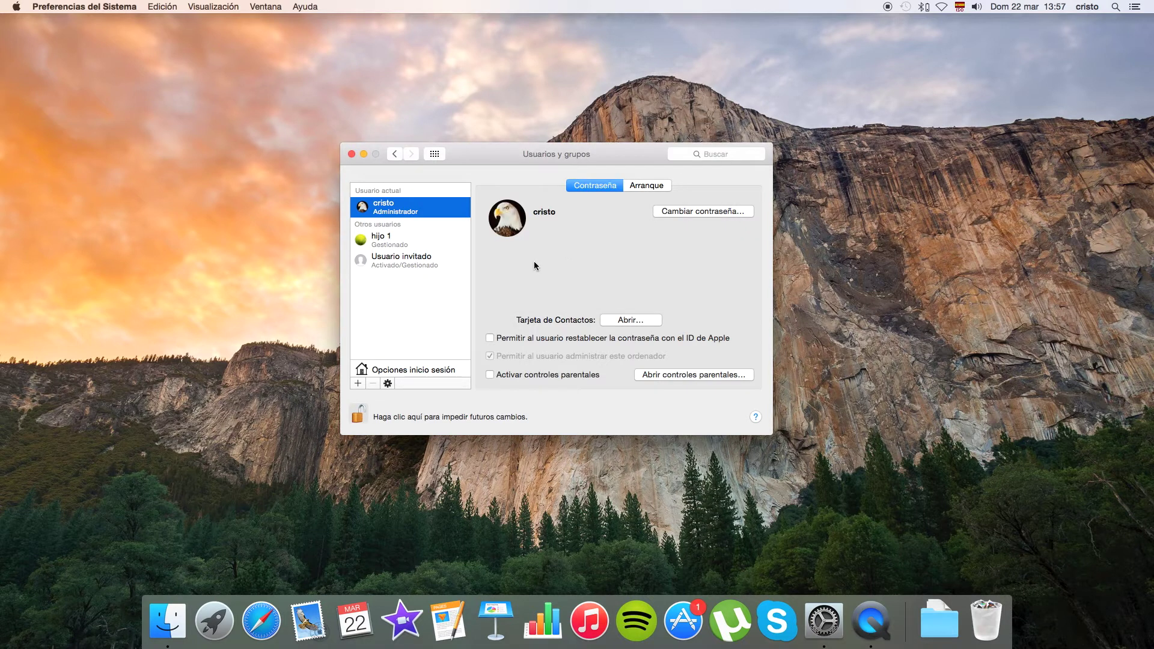
{"action": "left_click", "coordinate": [406, 241]}
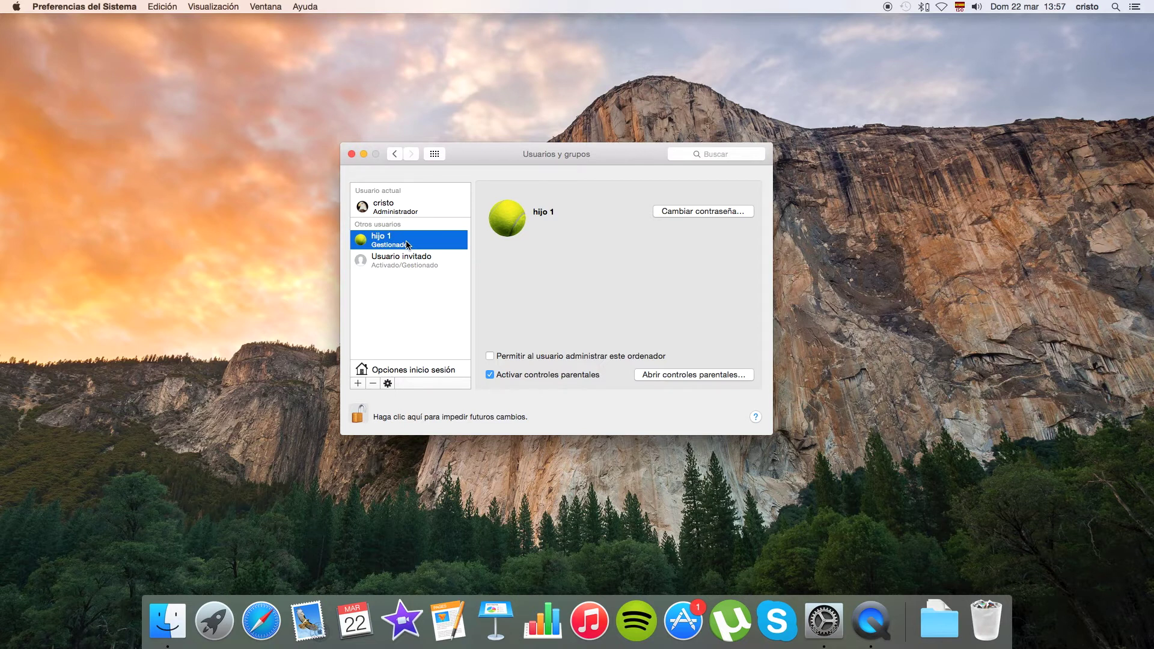
Open parental controls for hijo 1 and unlock them with the admin password.
{"action": "left_click", "coordinate": [723, 373]}
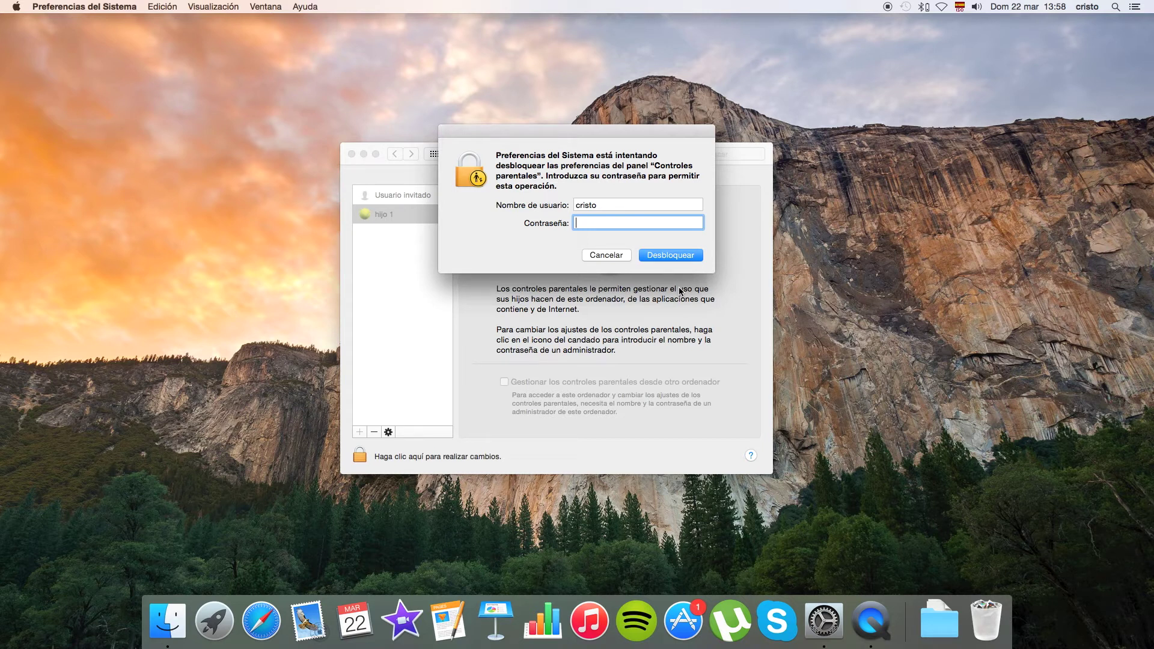
{"action": "type", "text": "••••"}
{"action": "key", "text": "Return"}
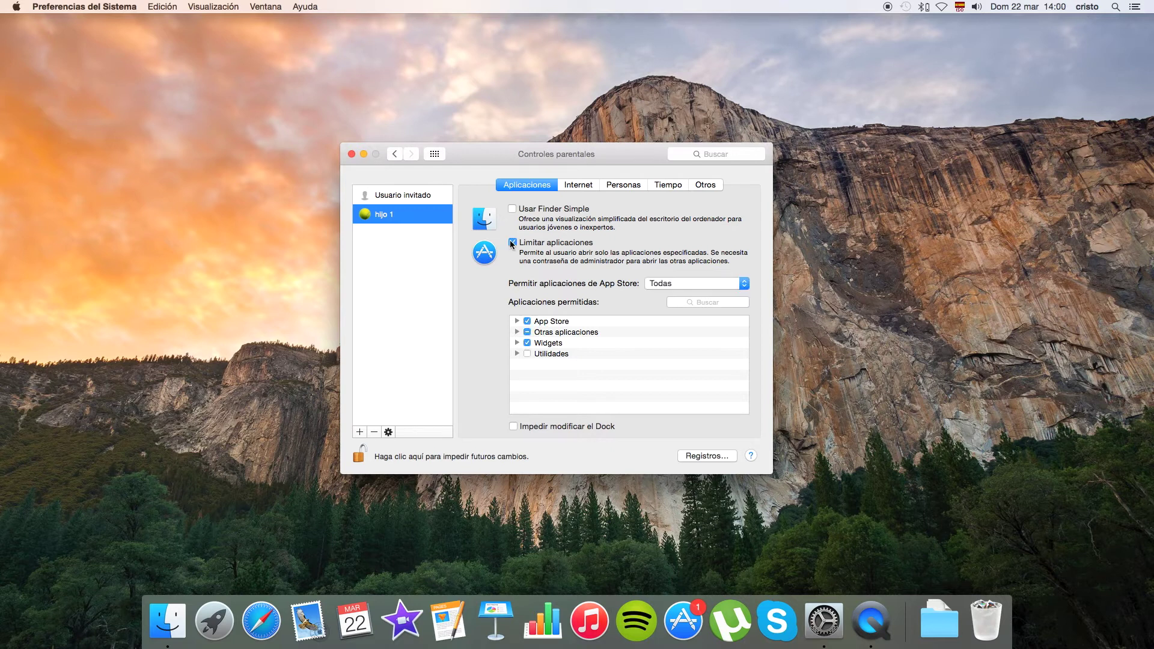
Turn on Limitar aplicaciones, leaving the App Store age limit at Todas.
{"action": "left_click", "coordinate": [512, 243]}
{"action": "left_click", "coordinate": [744, 282]}
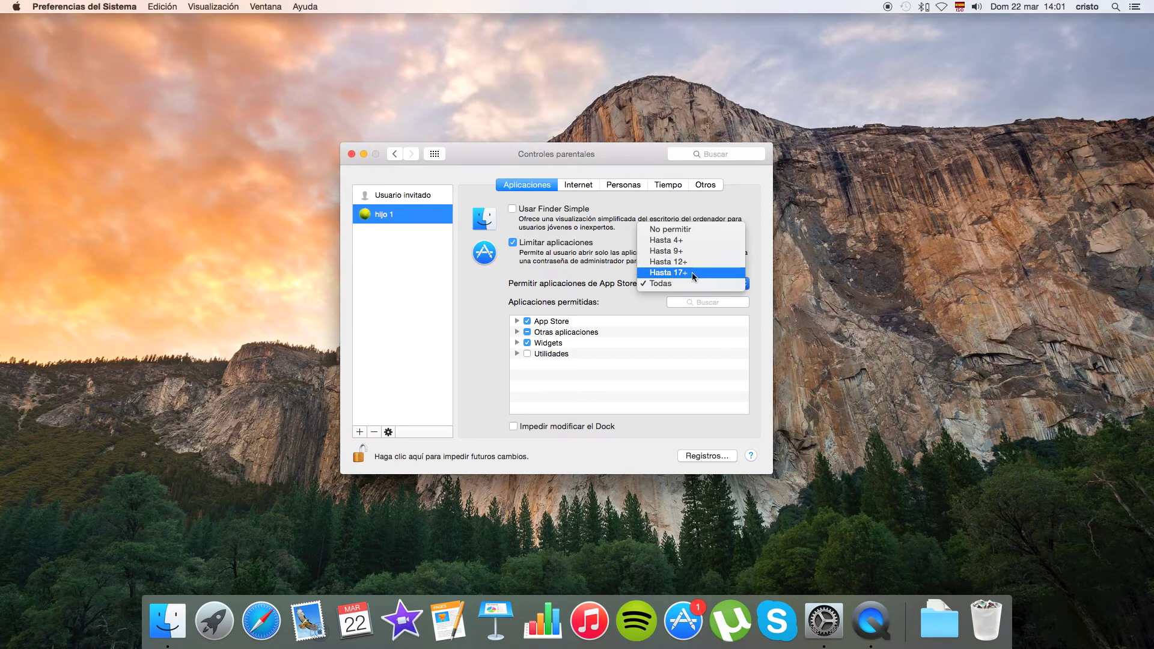
{"action": "left_click", "coordinate": [616, 271]}
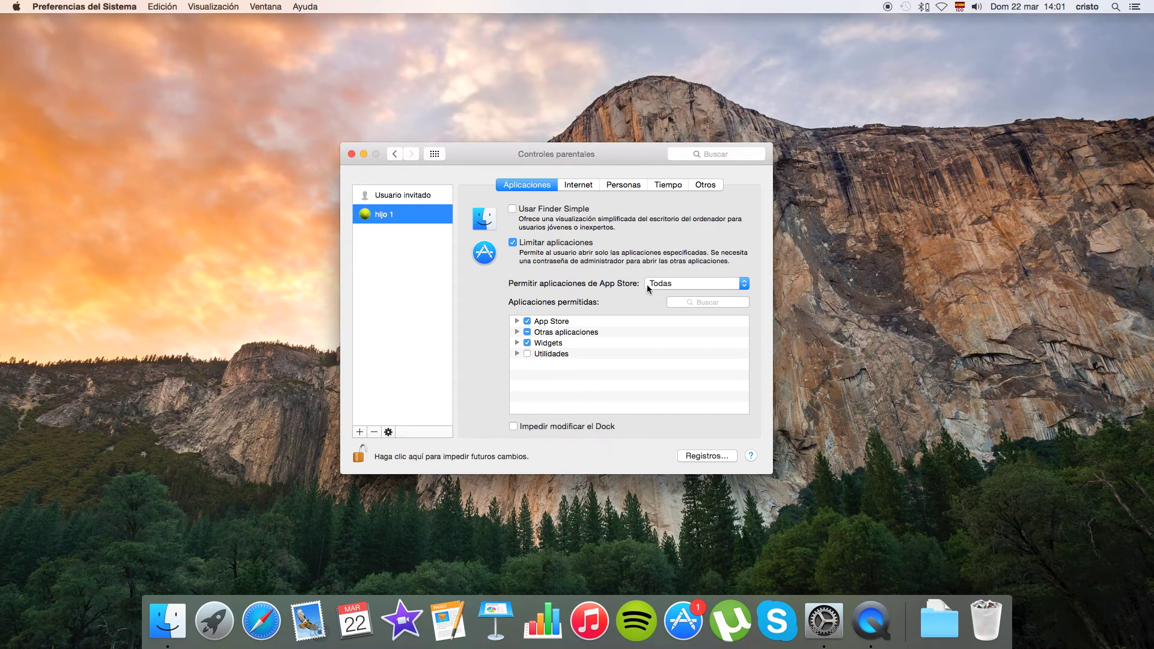
Expand Otras aplicaciones and check EyeTV as an allowed app for hijo 1.
{"action": "left_click", "coordinate": [516, 331]}
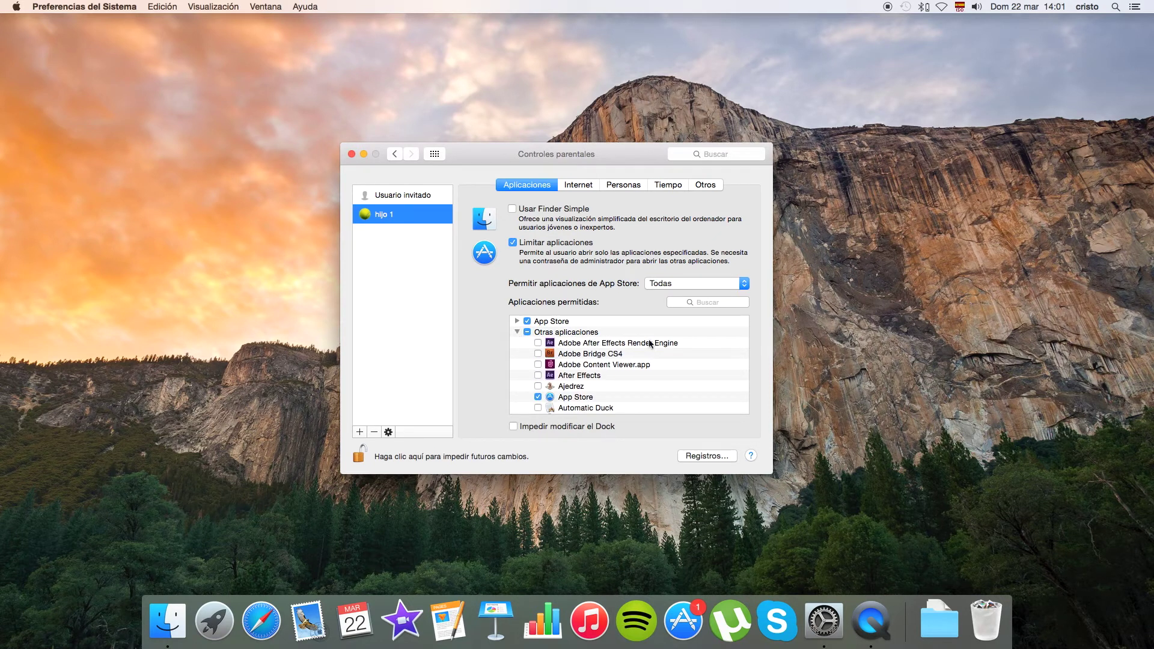
{"action": "scroll", "coordinate": [629, 361], "scroll_direction": "down", "scroll_amount": 5}
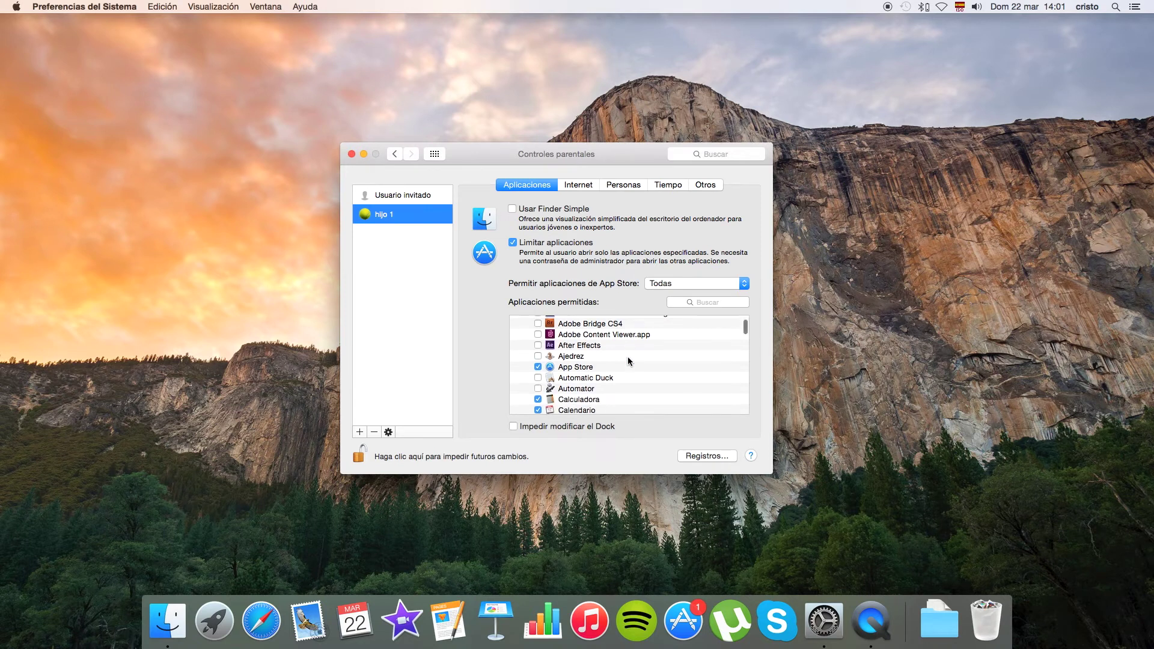
{"action": "scroll", "coordinate": [628, 360], "scroll_direction": "down", "scroll_amount": 5}
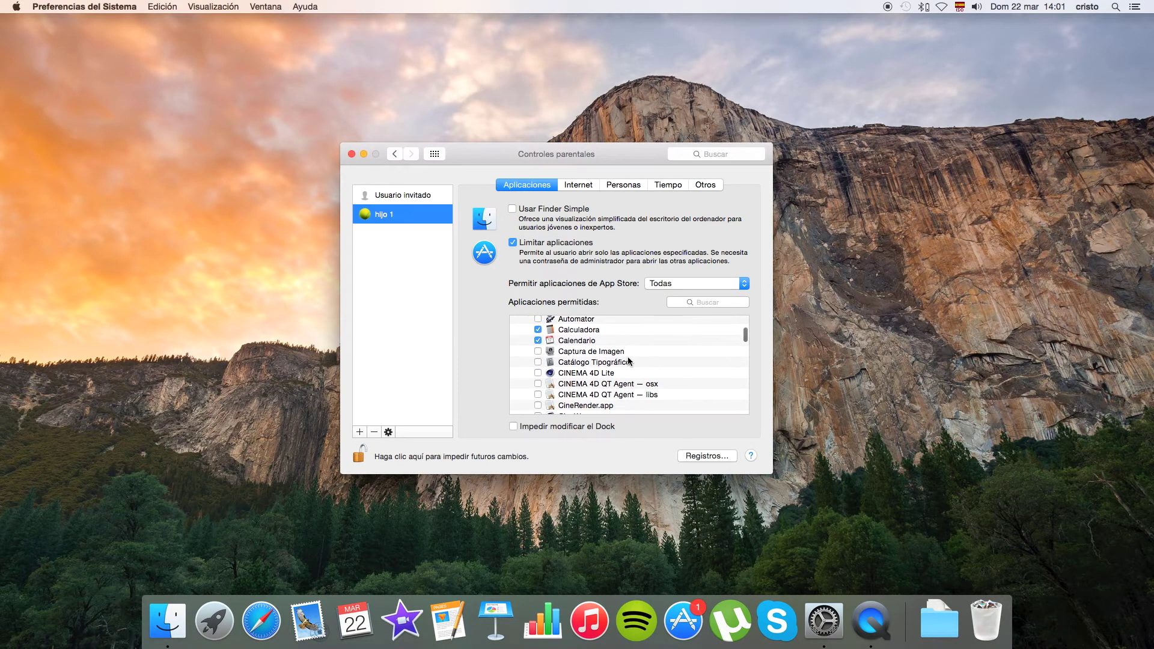
{"action": "scroll", "coordinate": [628, 356], "scroll_direction": "up", "scroll_amount": 15}
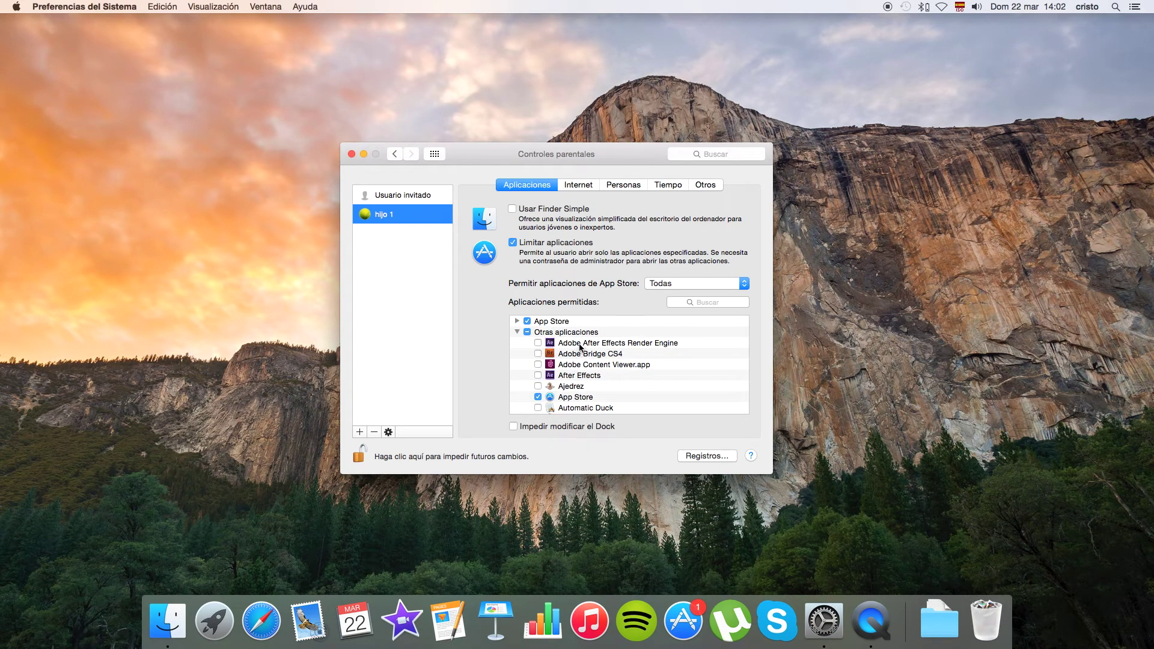
{"action": "scroll", "coordinate": [600, 350], "scroll_direction": "down", "scroll_amount": 5}
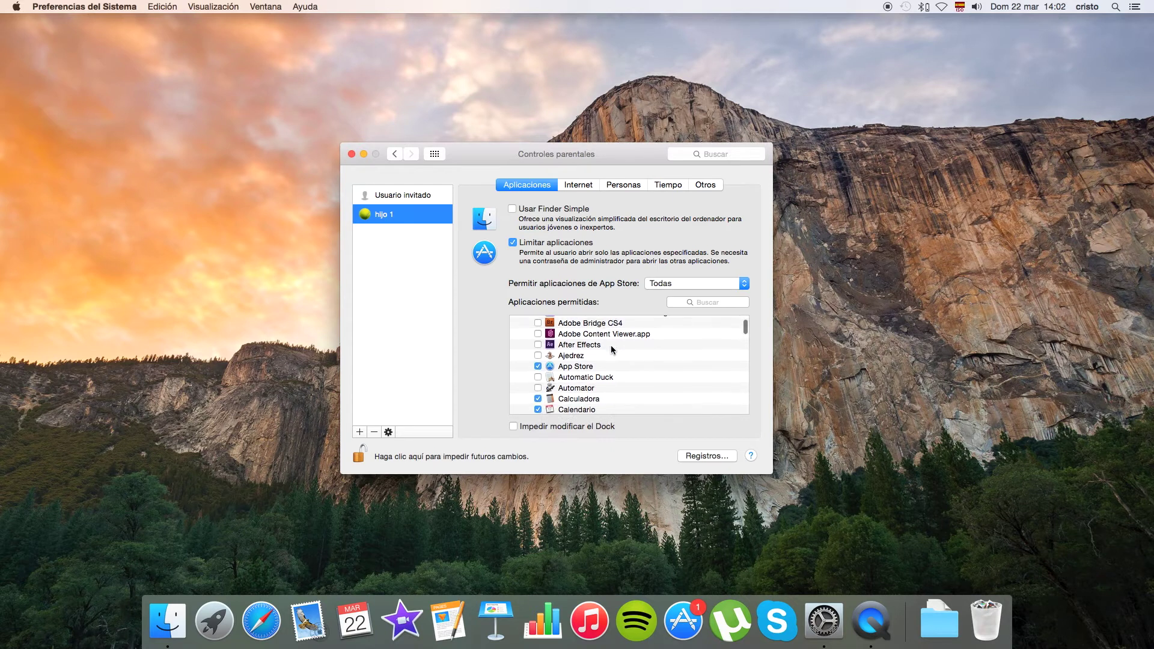
{"action": "scroll", "coordinate": [610, 345], "scroll_direction": "down", "scroll_amount": 3}
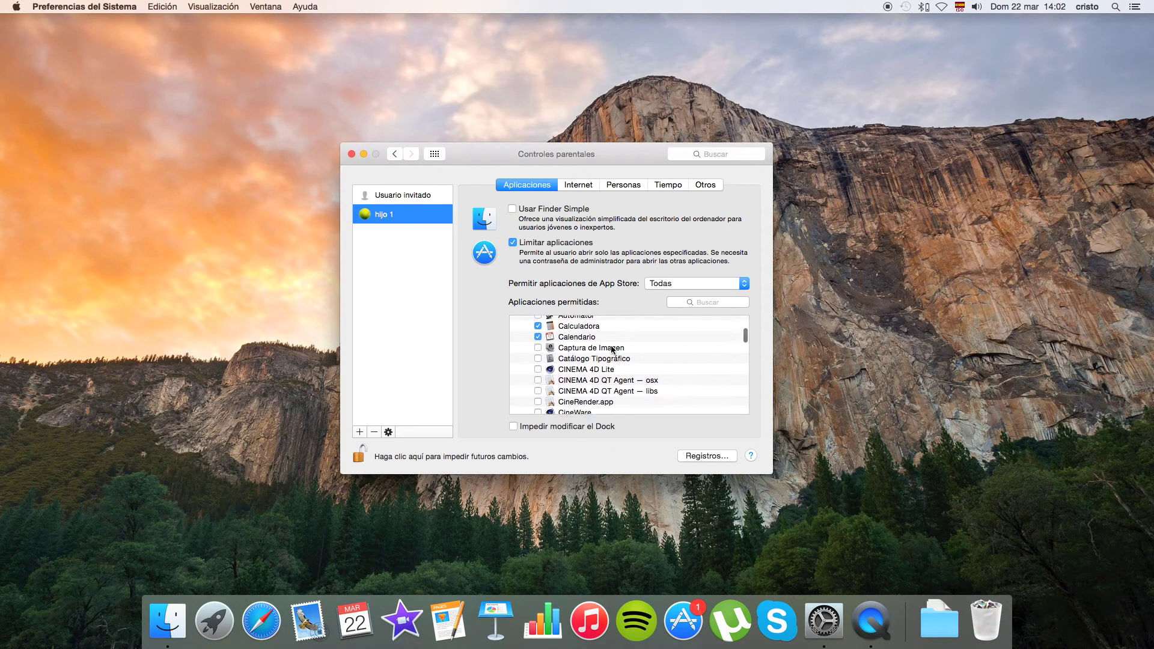
{"action": "scroll", "coordinate": [612, 349], "scroll_direction": "down", "scroll_amount": 5}
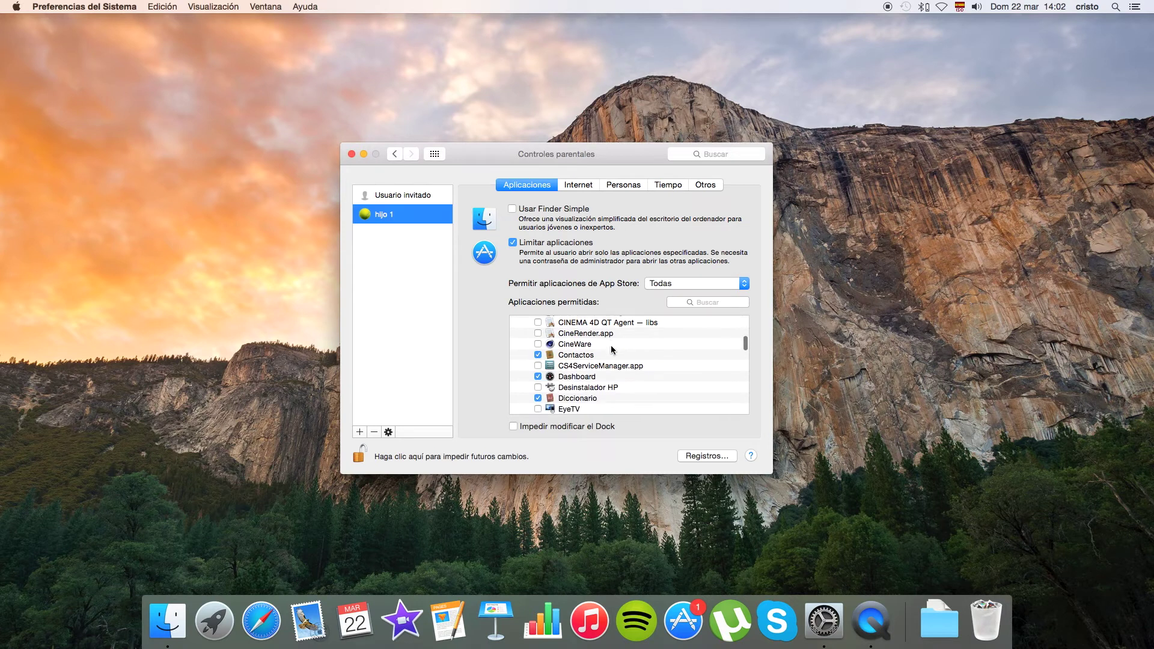
{"action": "scroll", "coordinate": [611, 348], "scroll_direction": "down", "scroll_amount": 1}
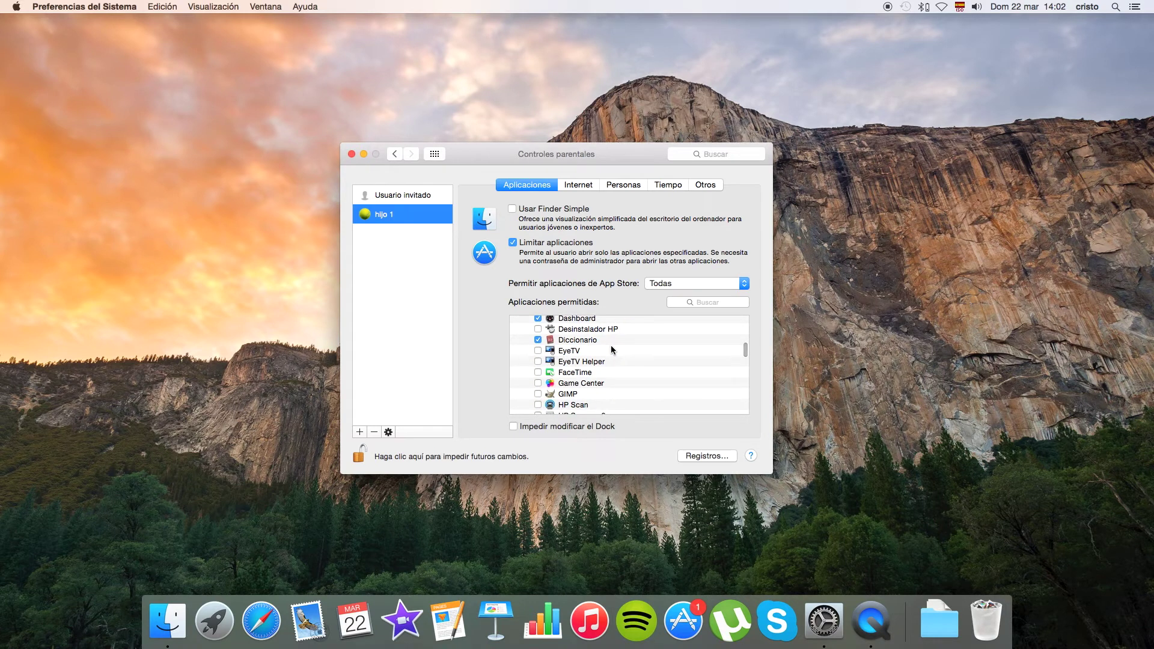
{"action": "left_click", "coordinate": [537, 351]}
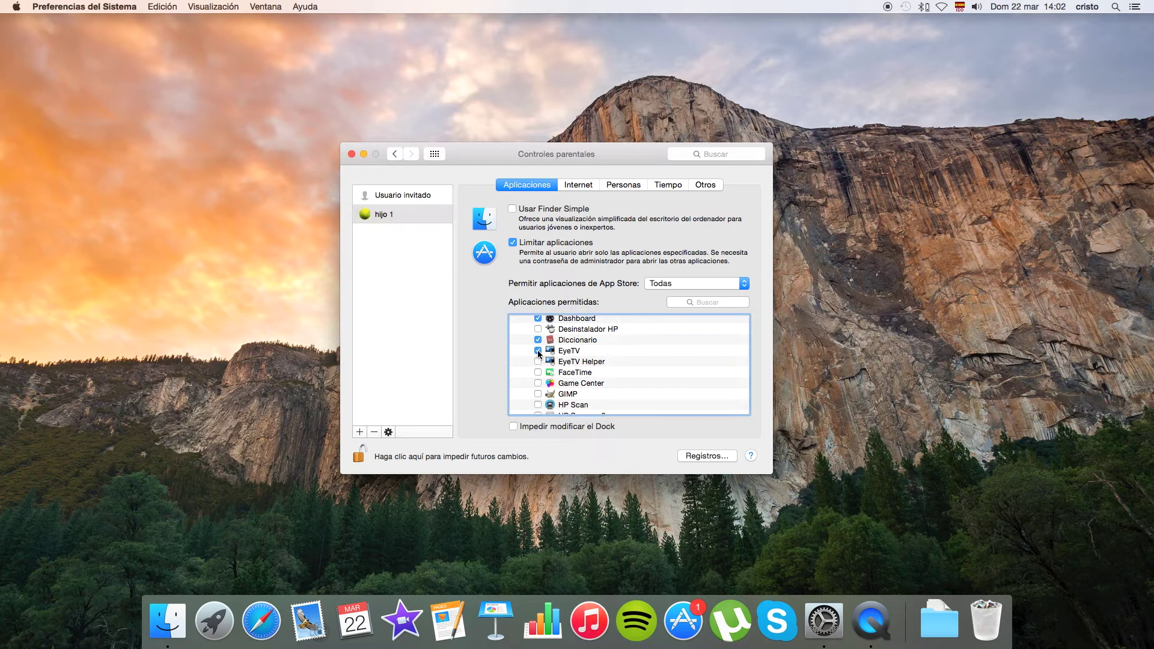
{"action": "scroll", "coordinate": [570, 368], "scroll_direction": "up", "scroll_amount": 8}
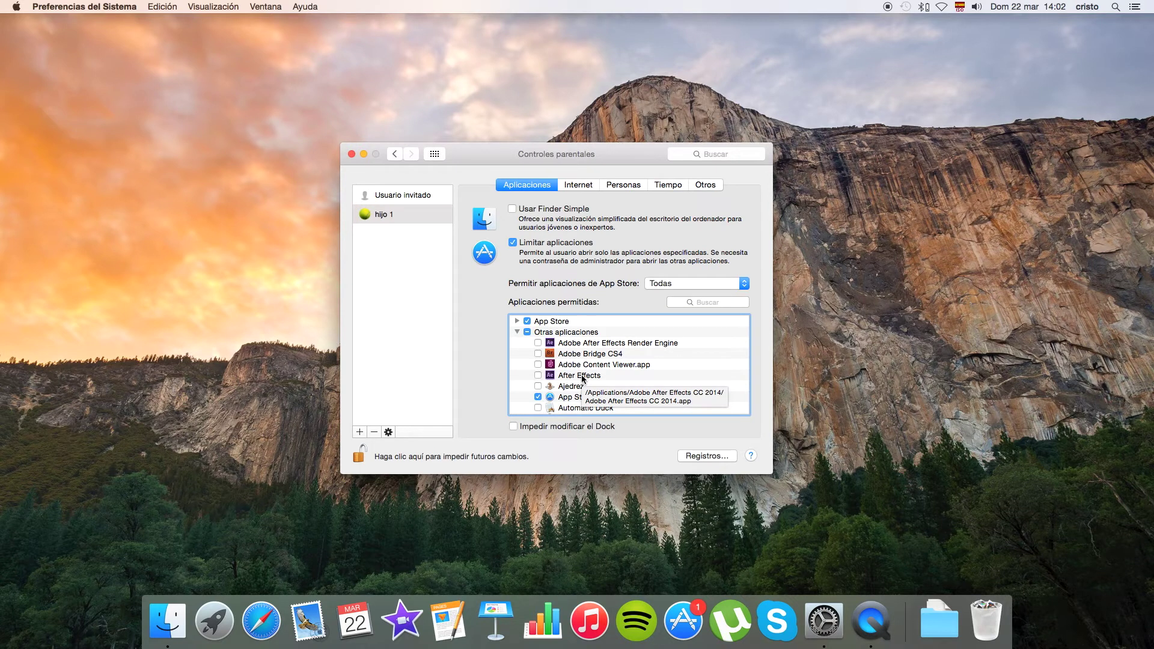
{"action": "scroll", "coordinate": [581, 374], "scroll_direction": "down", "scroll_amount": 2}
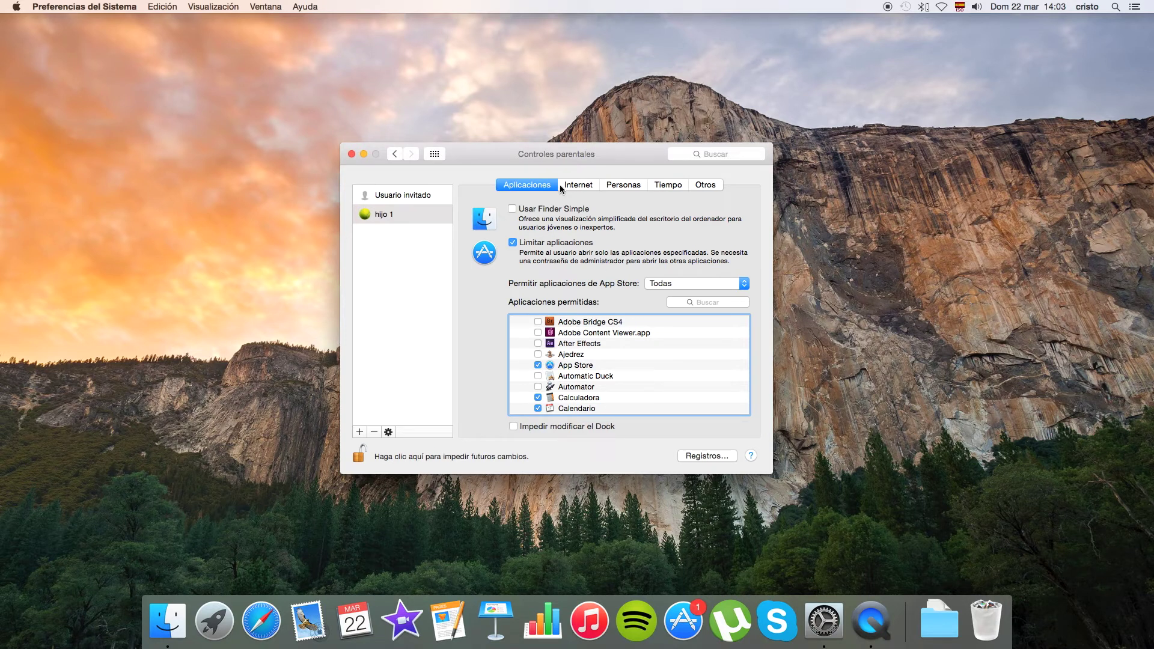
In the Internet settings, choose automatic limiting of adult websites.
{"action": "left_click", "coordinate": [587, 187]}
{"action": "left_click", "coordinate": [581, 187]}
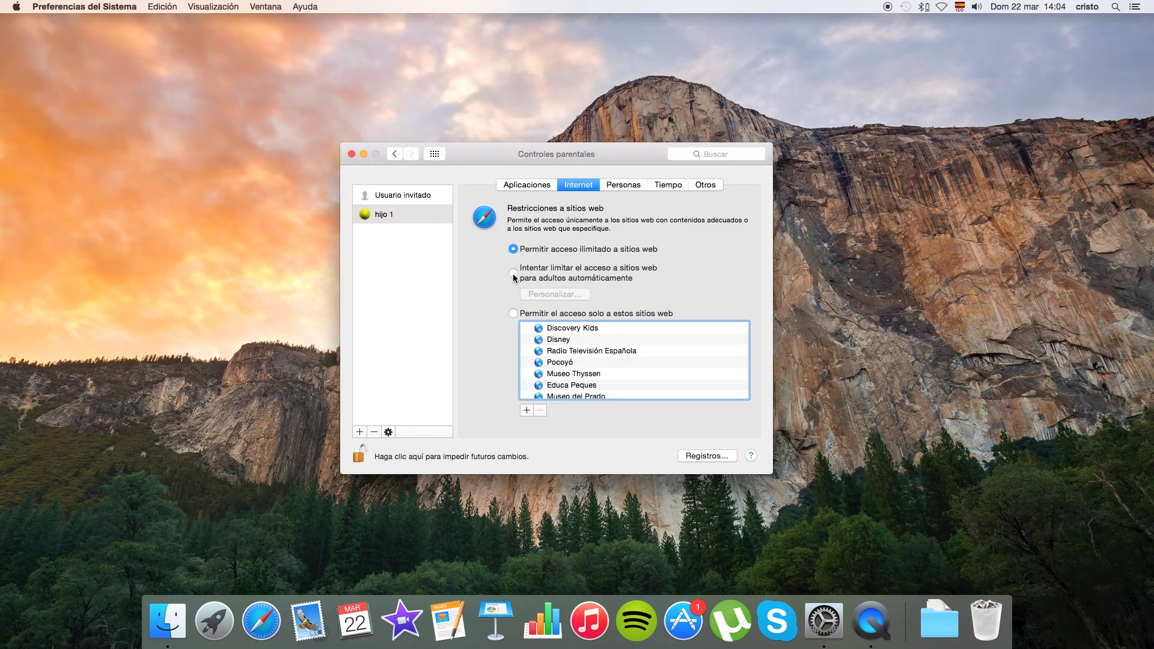
{"action": "left_click", "coordinate": [513, 273]}
{"action": "left_click", "coordinate": [565, 295]}
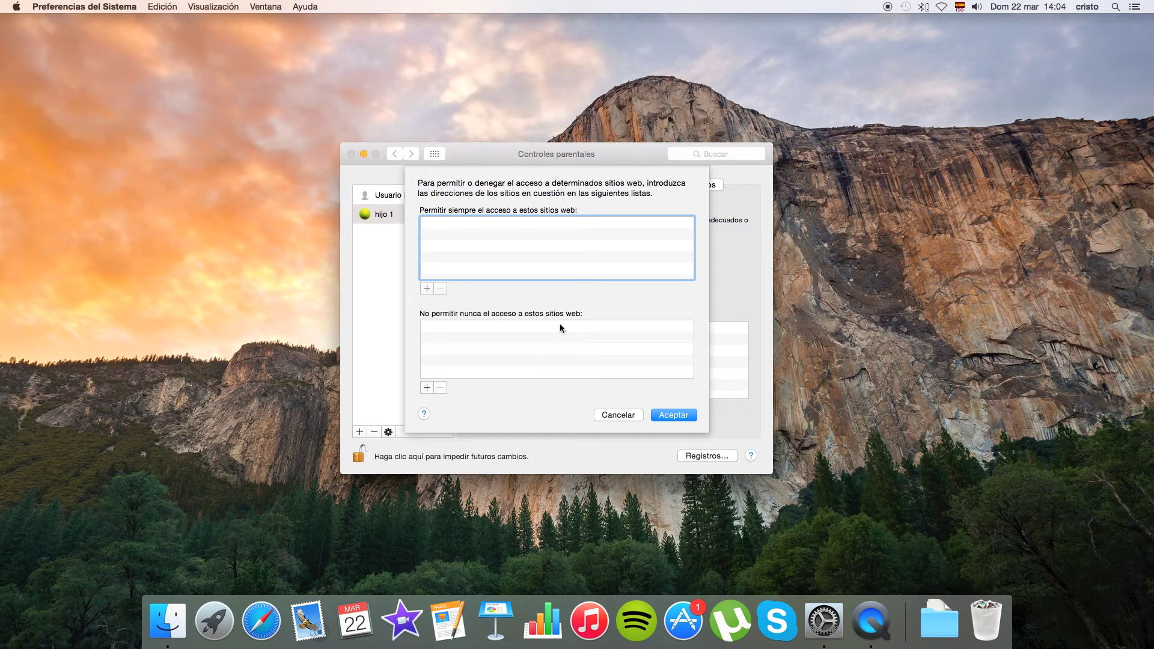
{"action": "left_click", "coordinate": [426, 387]}
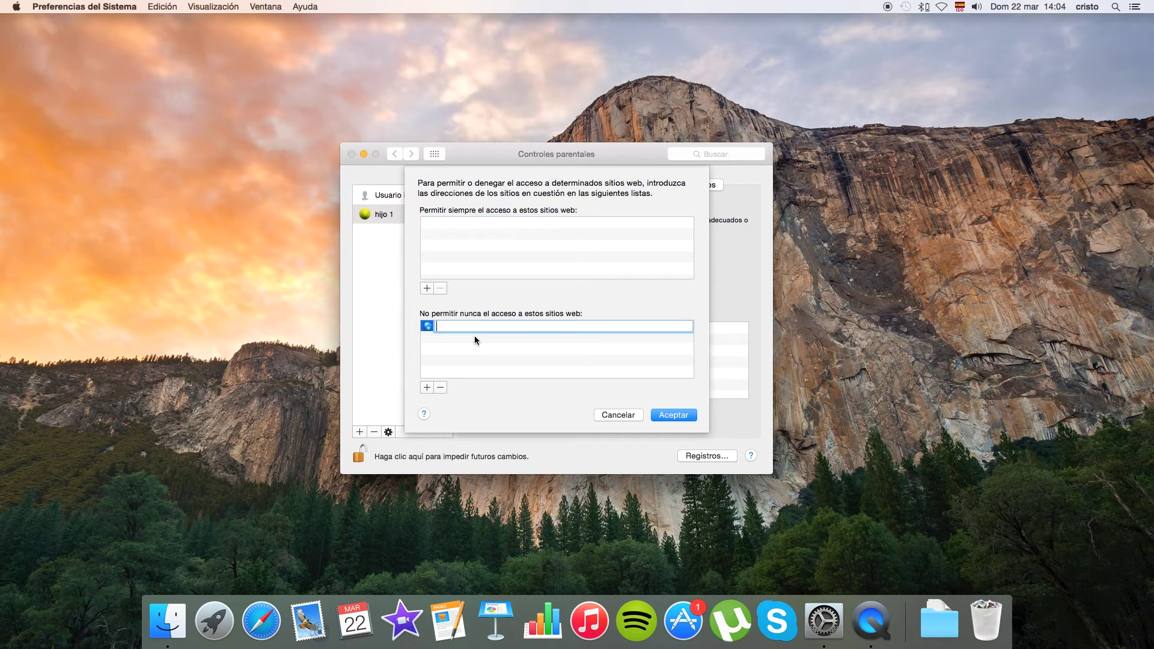
{"action": "type", "text": "www.xxx.com"}
{"action": "left_click", "coordinate": [441, 388]}
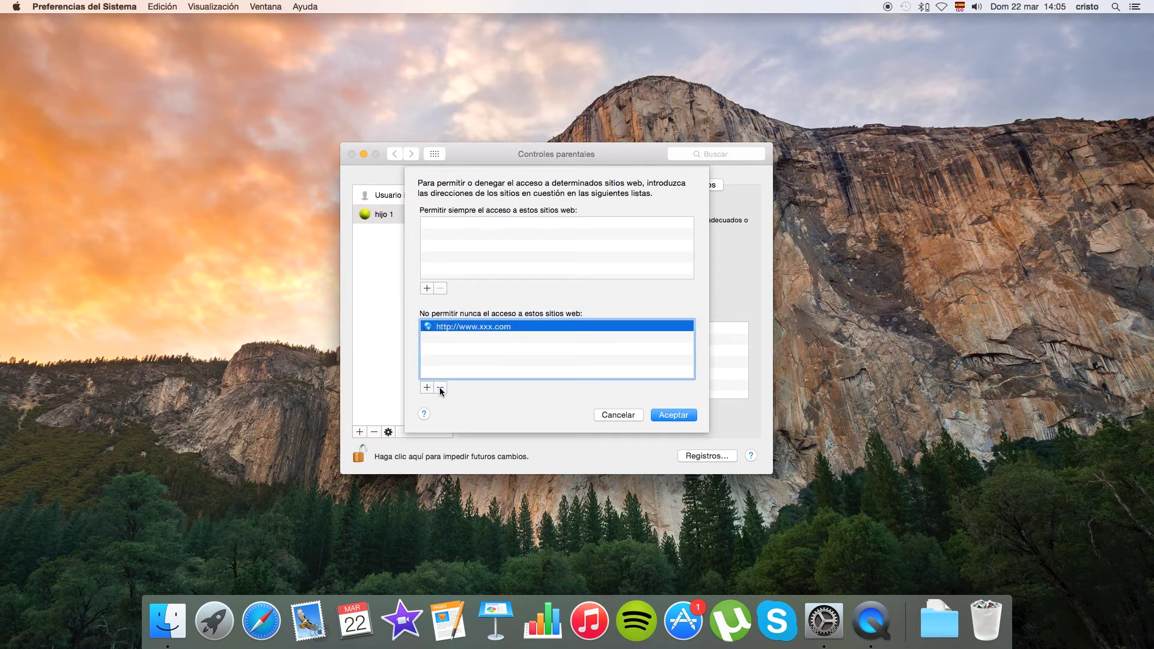
{"action": "left_click", "coordinate": [439, 388]}
Accept the custom lists and switch to allowing access only to the listed websites.
{"action": "left_click", "coordinate": [661, 415]}
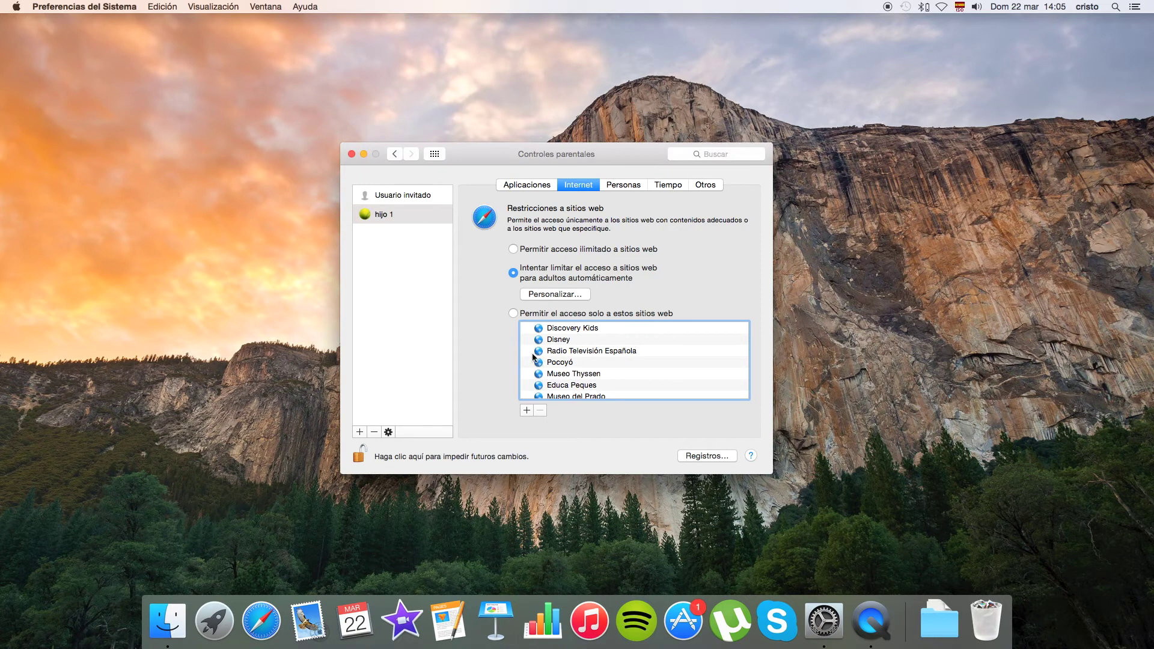
{"action": "scroll", "coordinate": [529, 351], "scroll_direction": "down", "scroll_amount": 2}
{"action": "scroll", "coordinate": [530, 352], "scroll_direction": "up", "scroll_amount": 2}
{"action": "left_click", "coordinate": [513, 313]}
{"action": "scroll", "coordinate": [605, 351], "scroll_direction": "down", "scroll_amount": 1}
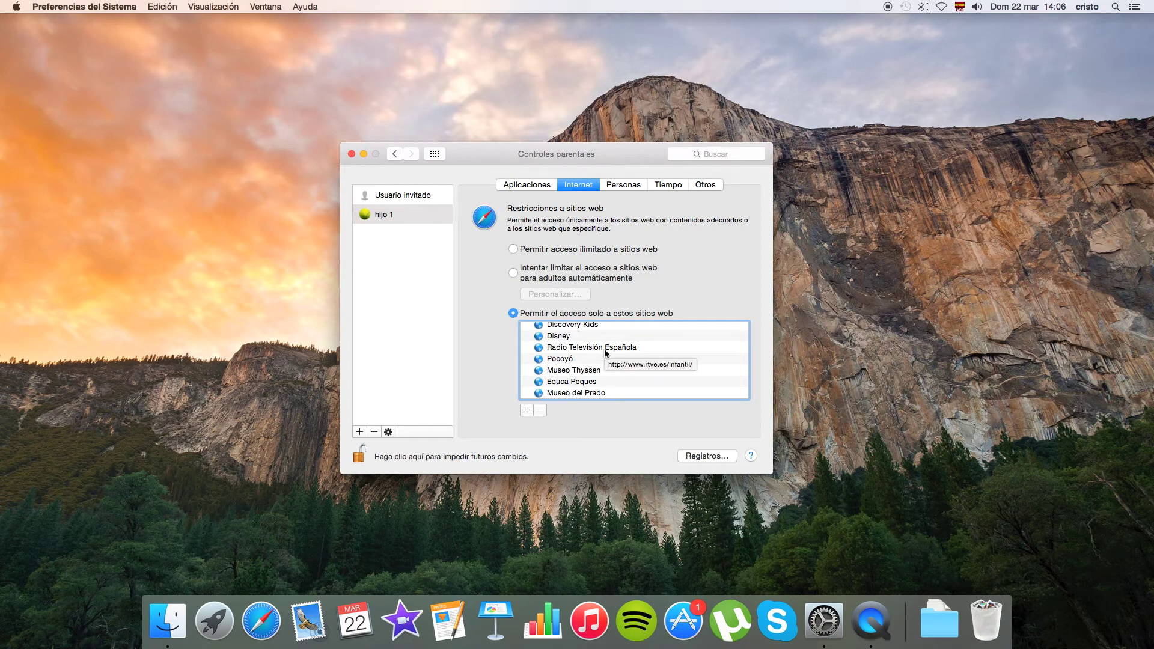
{"action": "mouse_move", "coordinate": [605, 353]}
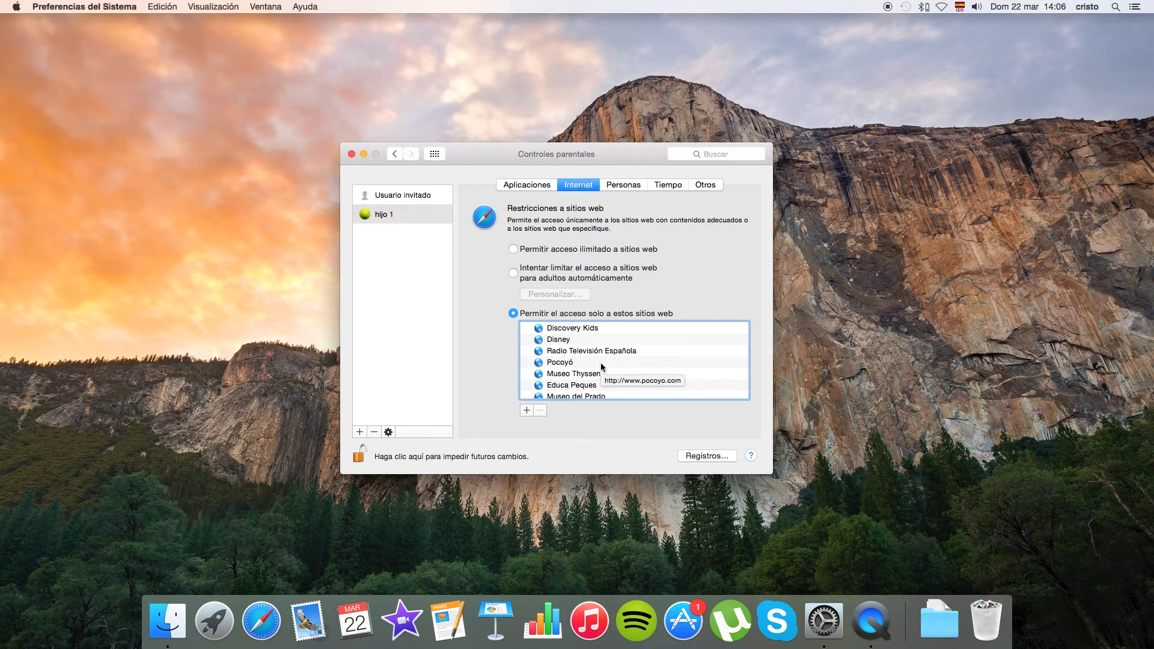
{"action": "scroll", "coordinate": [600, 362], "scroll_direction": "down", "scroll_amount": 1}
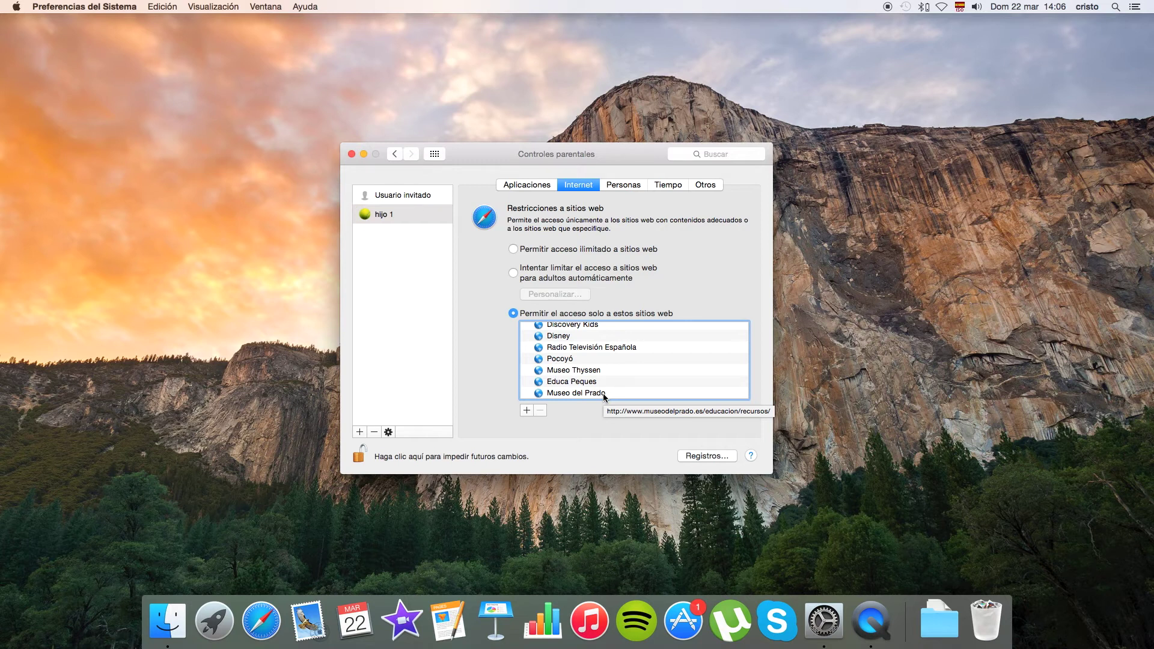
{"action": "left_click", "coordinate": [528, 411]}
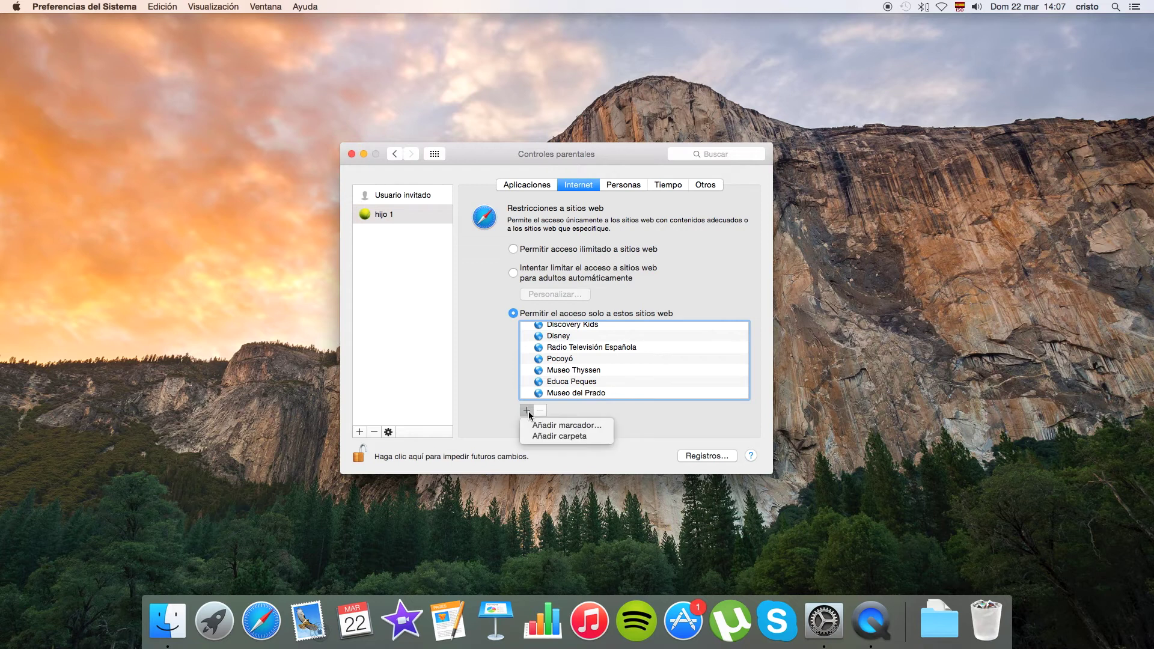
{"action": "left_click", "coordinate": [595, 425]}
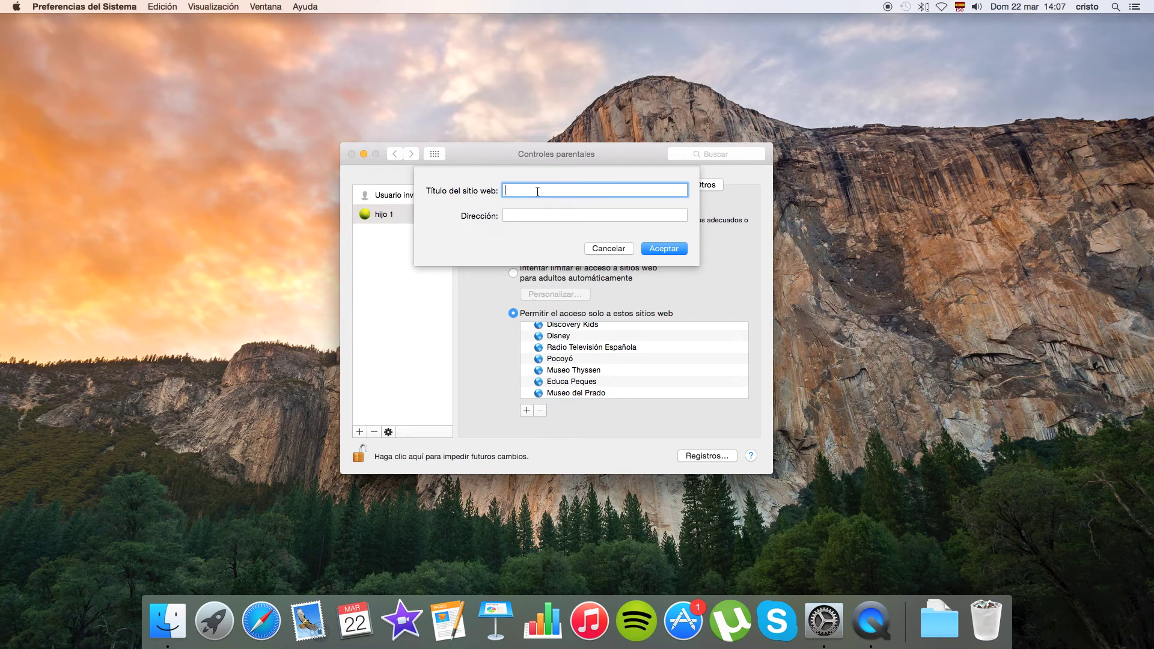
{"action": "type", "text": "clan"}
{"action": "key", "text": "Tab"}
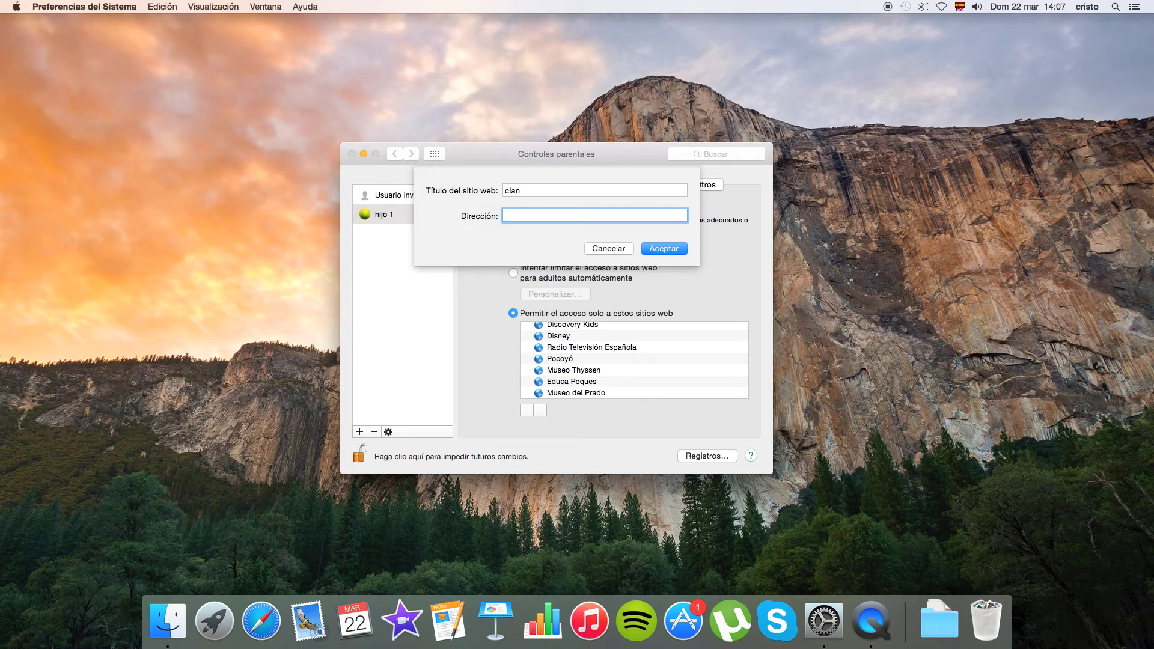
{"action": "type", "text": "www.clan.com"}
{"action": "left_click", "coordinate": [658, 247]}
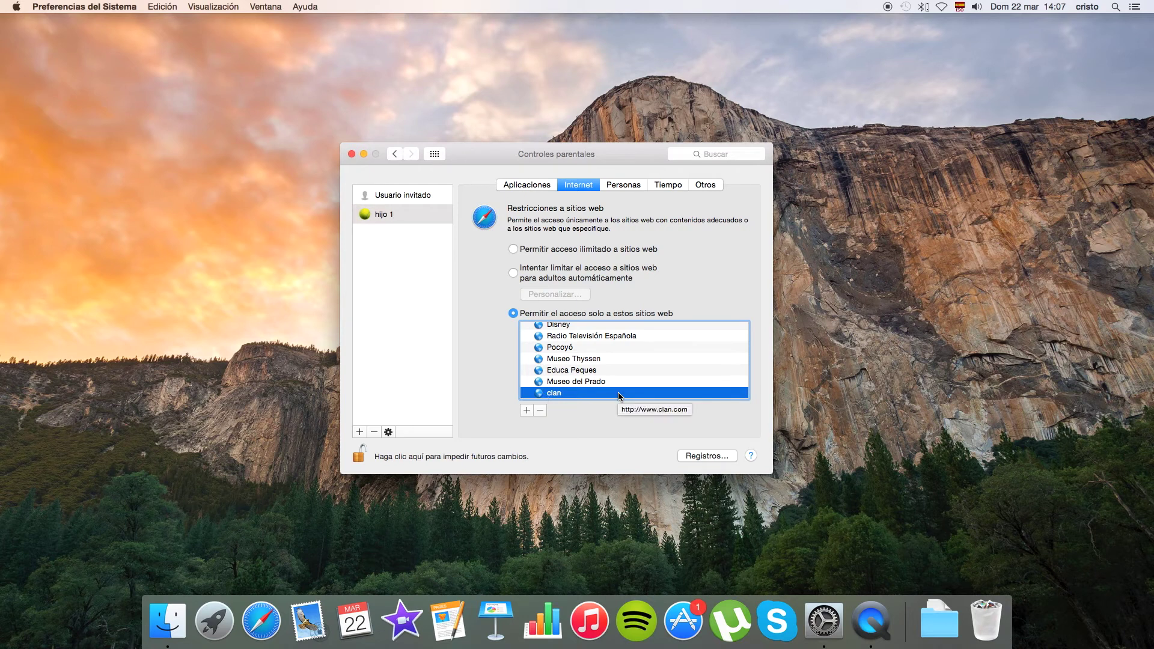
Go to the Personas restrictions for hijo 1.
{"action": "scroll", "coordinate": [618, 392], "scroll_direction": "up", "scroll_amount": 2}
{"action": "scroll", "coordinate": [617, 392], "scroll_direction": "down", "scroll_amount": 2}
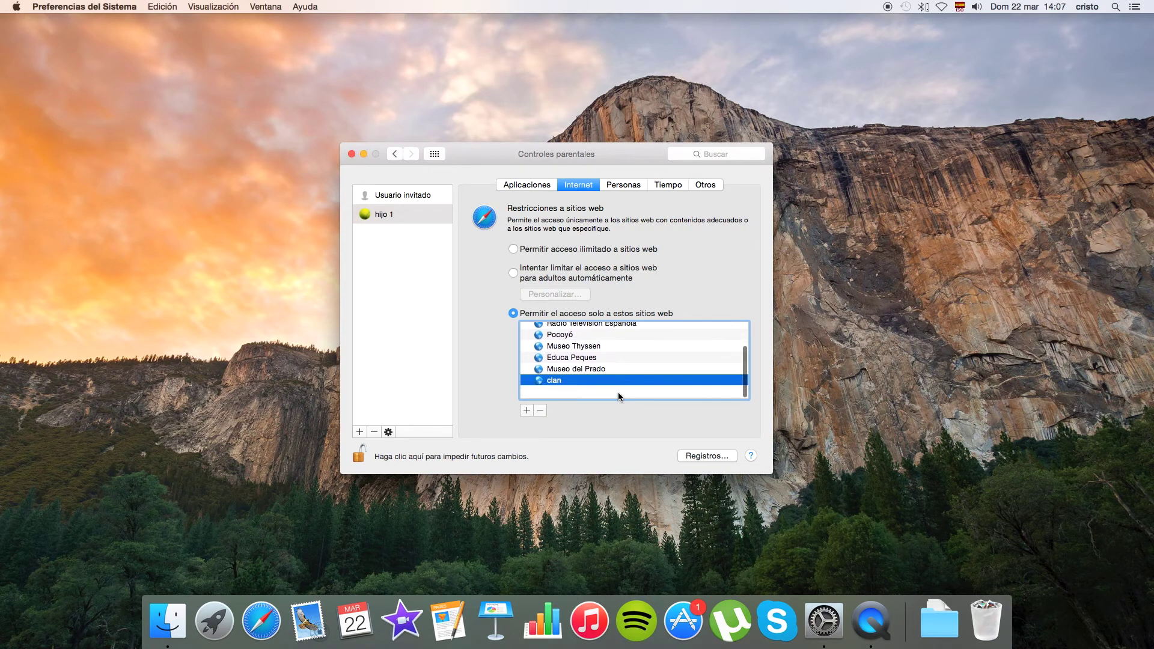
{"action": "left_click", "coordinate": [631, 187]}
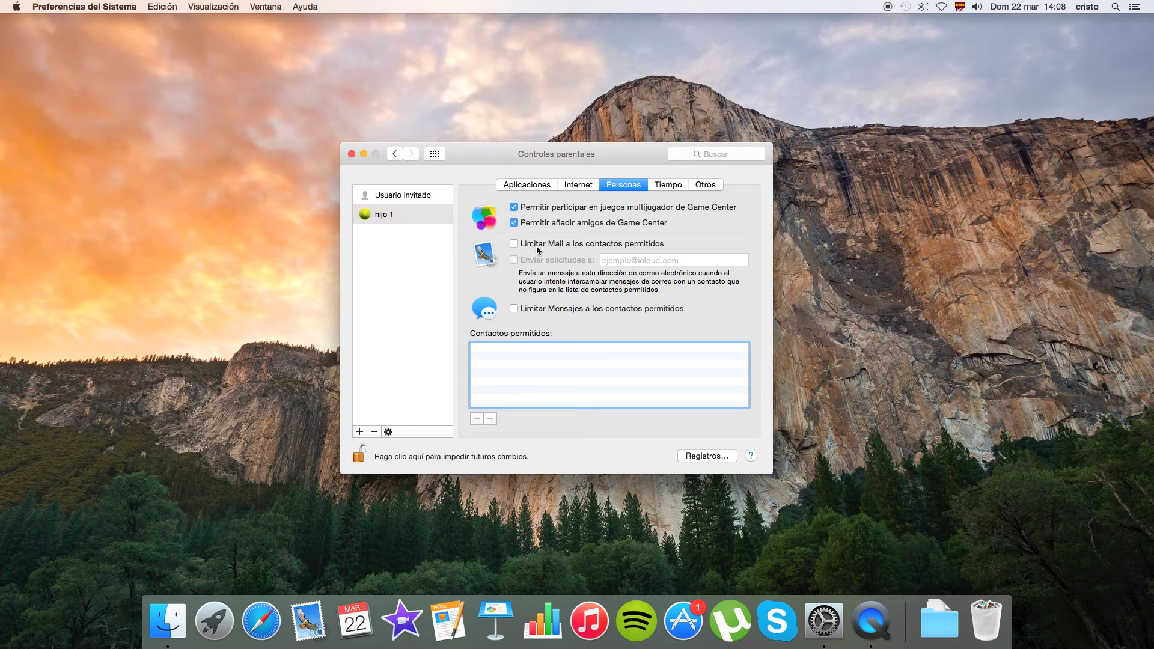
Tick 'Limitar Mail a los contactos permitidos' and 'Enviar solicitudes a:', entering the parent's e-mail address.
{"action": "left_click", "coordinate": [532, 243]}
{"action": "left_click", "coordinate": [514, 259]}
{"action": "left_click", "coordinate": [619, 260]}
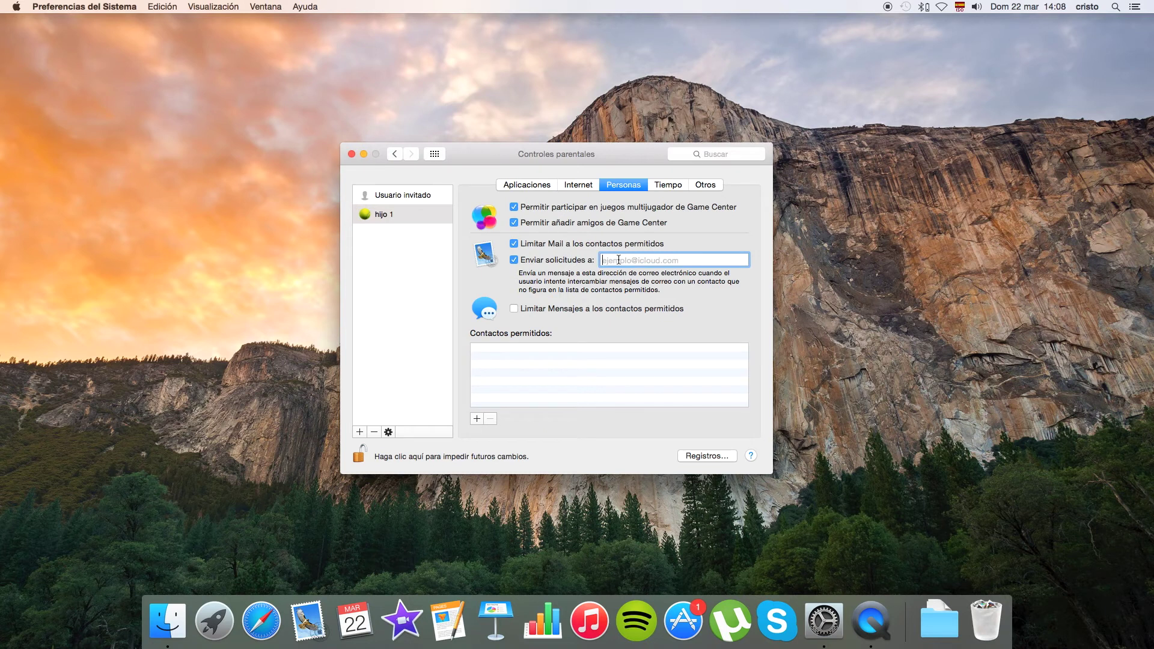
Tick 'Limitar Mensajes a los contactos permitidos', dismiss the add-contact sheet, and switch to Tiempo settings.
{"action": "left_click", "coordinate": [514, 309]}
{"action": "left_click", "coordinate": [478, 418]}
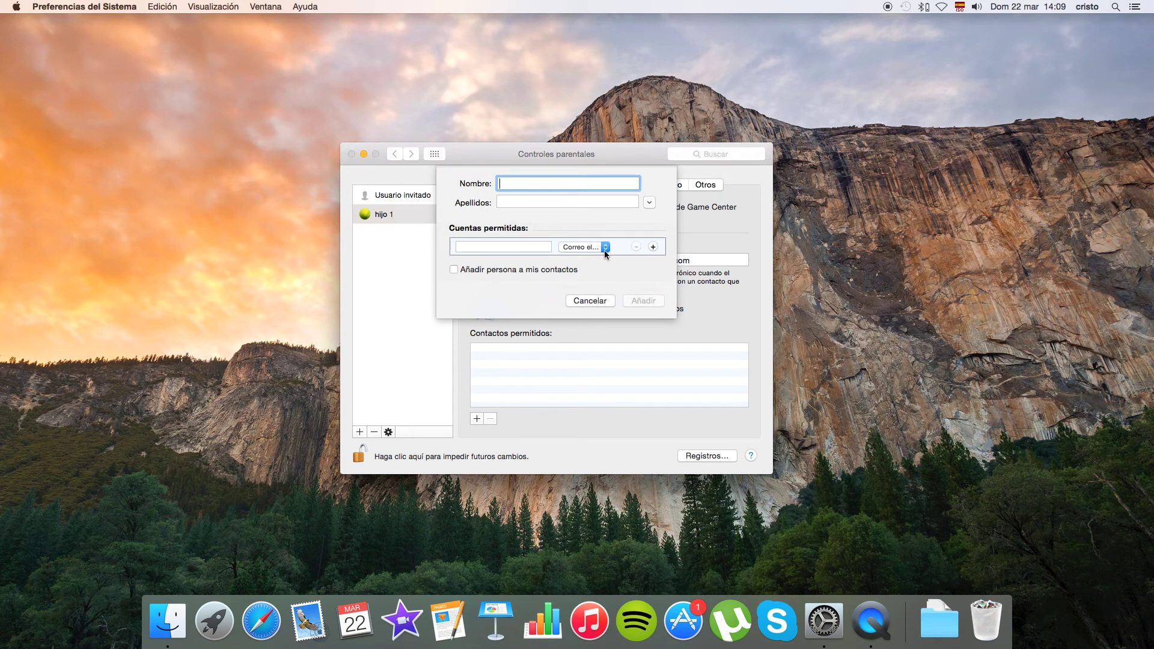
{"action": "left_click", "coordinate": [605, 301]}
{"action": "left_click", "coordinate": [669, 189]}
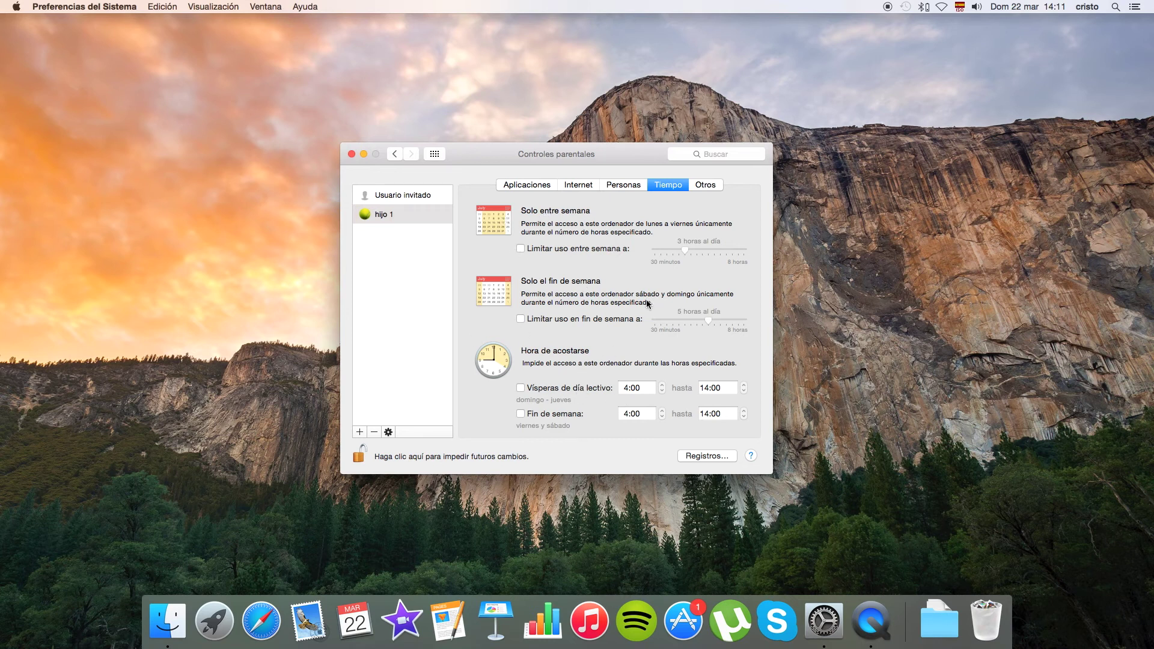
Enable 'Limitar uso entre semana' at 3 hours 30 minutes daily, leaving the weekend limit unchecked.
{"action": "left_click", "coordinate": [521, 248]}
{"action": "left_click_drag", "start_coordinate": [712, 250], "coordinate": [691, 251]}
{"action": "left_click", "coordinate": [522, 322]}
{"action": "left_click", "coordinate": [520, 318]}
Enable school-night bedtime blocking from 17:00 to 19:00.
{"action": "left_click", "coordinate": [521, 389]}
{"action": "left_click", "coordinate": [662, 385]}
{"action": "type", "text": "16"}
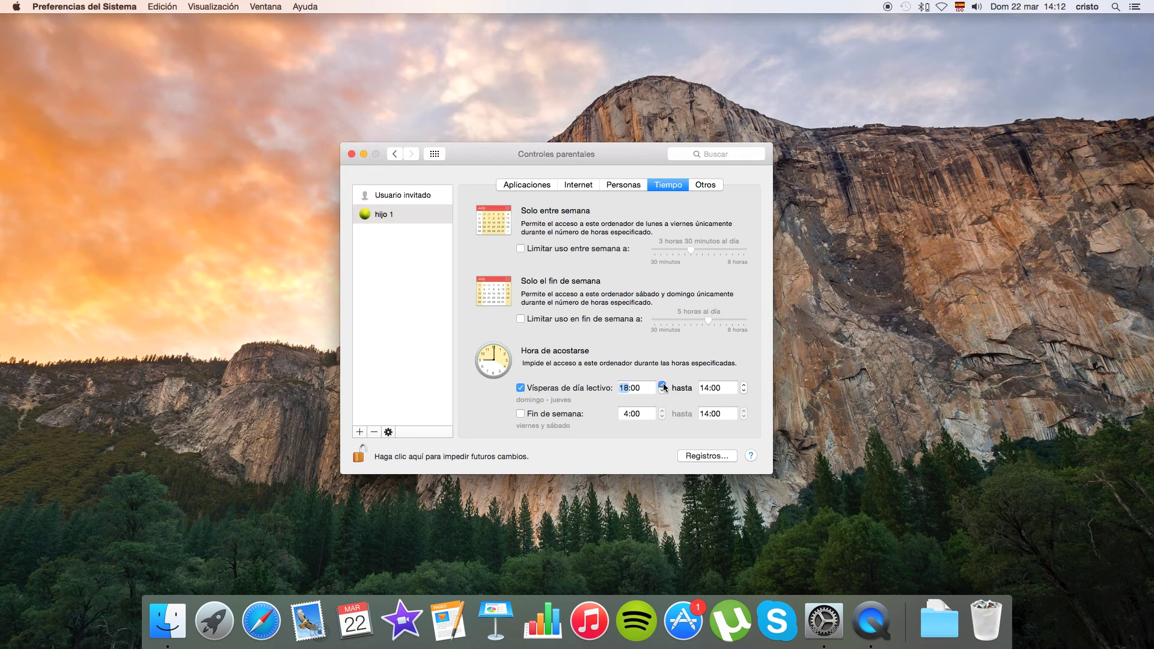
{"action": "left_click", "coordinate": [662, 391]}
{"action": "left_click", "coordinate": [744, 384]}
{"action": "left_click", "coordinate": [744, 392]}
Enable weekend bedtime blocking from 16:00 to 20:00.
{"action": "left_click", "coordinate": [521, 414]}
{"action": "left_click", "coordinate": [662, 411]}
{"action": "left_click", "coordinate": [662, 411]}
{"action": "left_click", "coordinate": [662, 411]}
{"action": "left_click", "coordinate": [662, 411]}
{"action": "left_click", "coordinate": [661, 411]}
{"action": "left_click", "coordinate": [661, 417]}
{"action": "left_click", "coordinate": [744, 412]}
{"action": "left_click", "coordinate": [743, 411]}
{"action": "left_click", "coordinate": [743, 411]}
{"action": "left_click", "coordinate": [743, 411]}
{"action": "left_click", "coordinate": [743, 411]}
{"action": "left_click", "coordinate": [744, 411]}
Under Otros, tick 'Desactivar el cambio de contraseña' for hijo 1.
{"action": "left_click", "coordinate": [707, 185]}
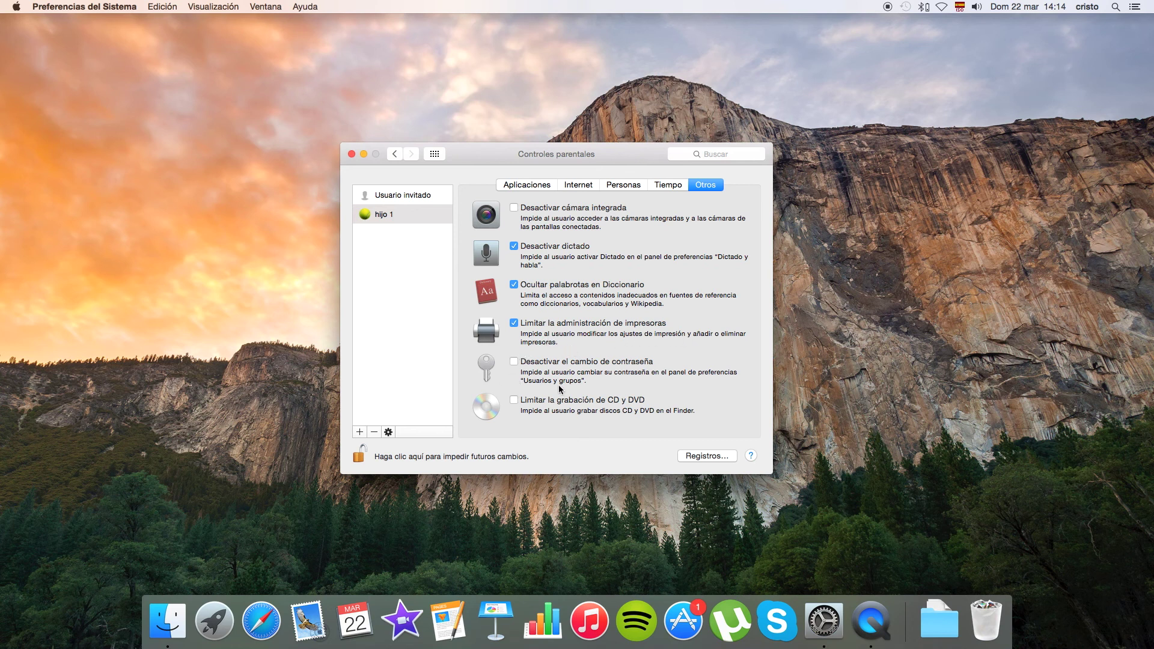
{"action": "left_click", "coordinate": [514, 363]}
Lock the parental controls with the padlock and close the Controles parentales window.
{"action": "left_click", "coordinate": [360, 455]}
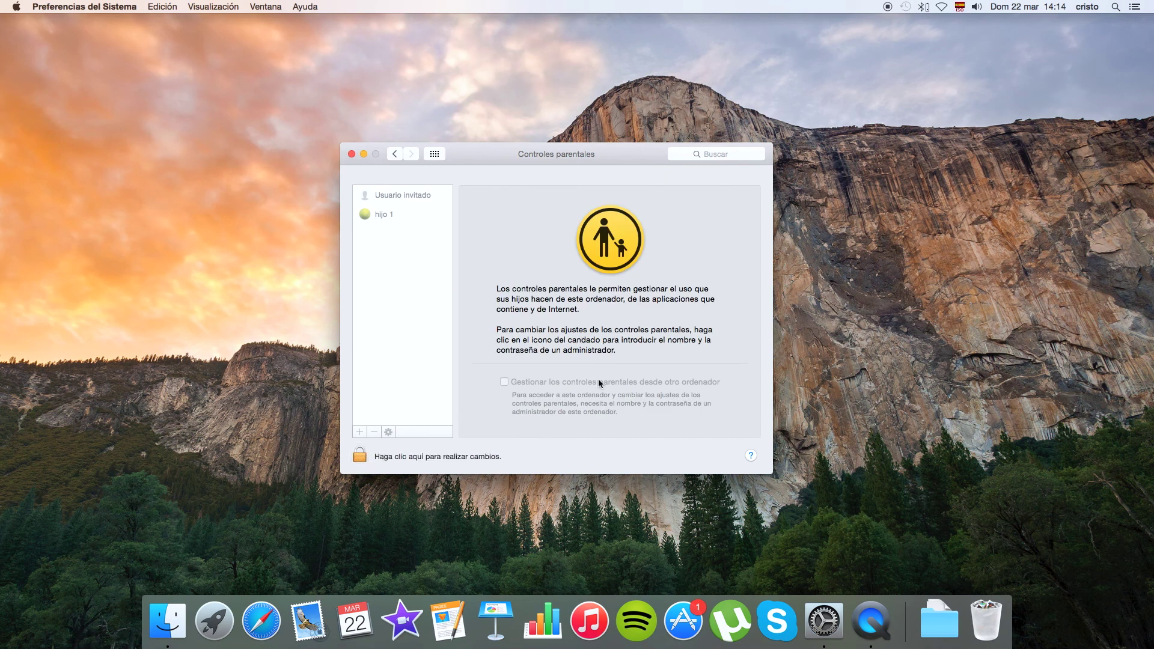
{"action": "left_click", "coordinate": [352, 155]}
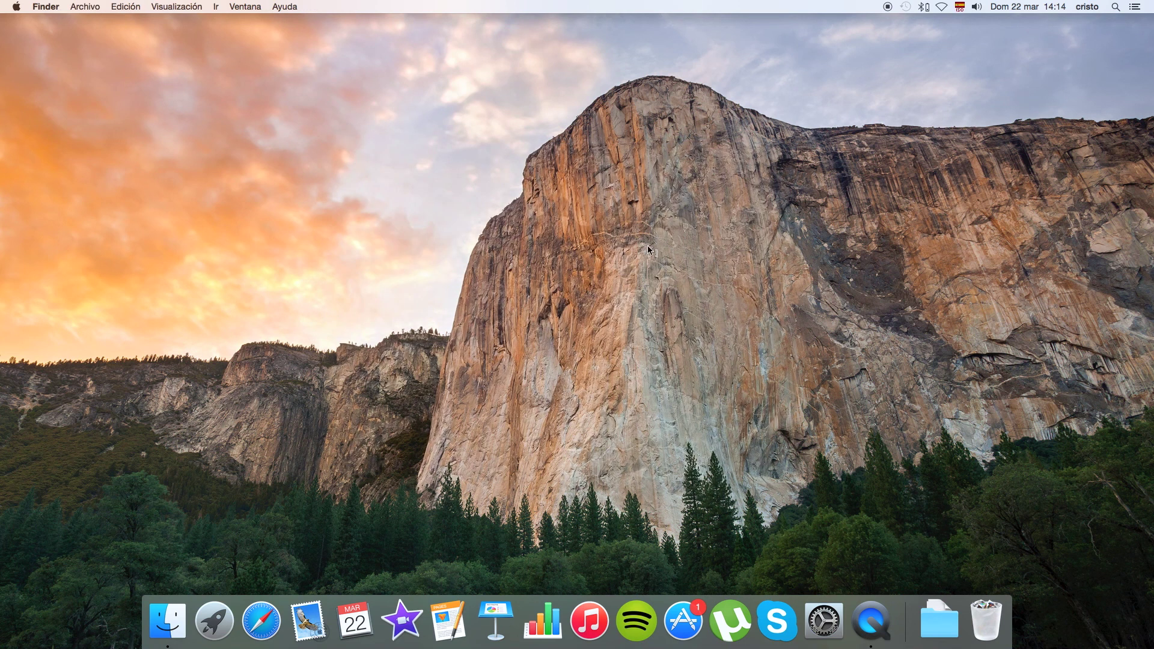